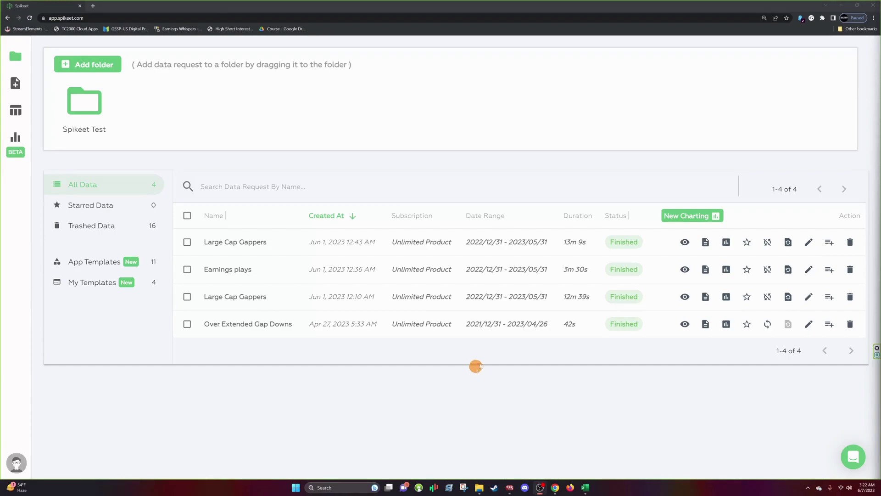
# Step: Open Spikeet's Earnings plays data request as a spreadsheet from its Open Data icon
pyautogui.click(712, 269)
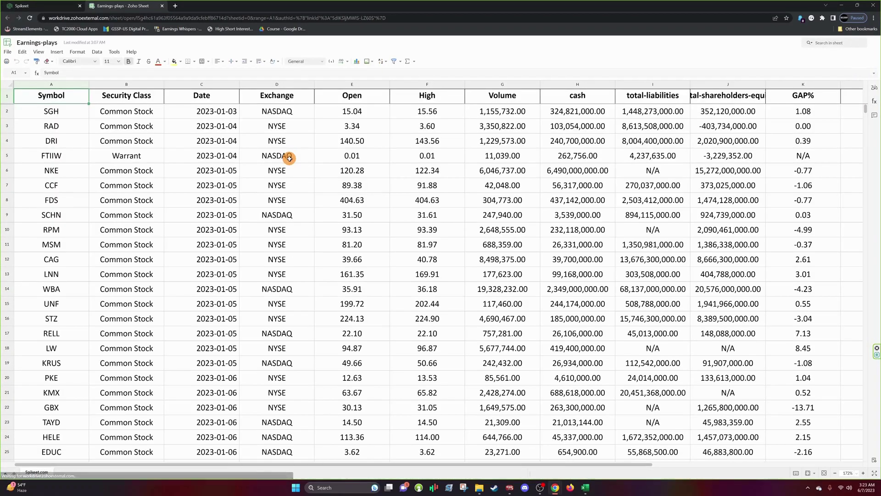
# Step: Browse the Earnings plays symbols in Zoho Sheet, then bring the blank Excel Book1 forward
pyautogui.scroll(-20, 289, 159)
pyautogui.scroll(20, 289, 158)
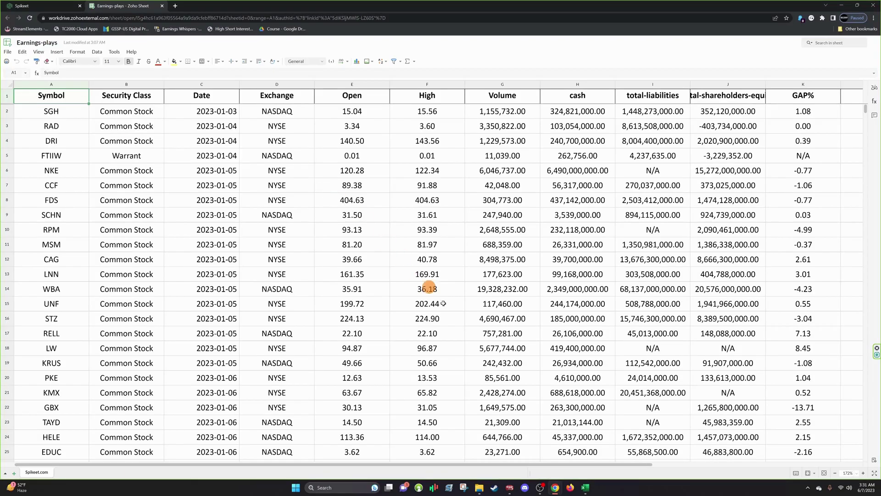
pyautogui.click(588, 490)
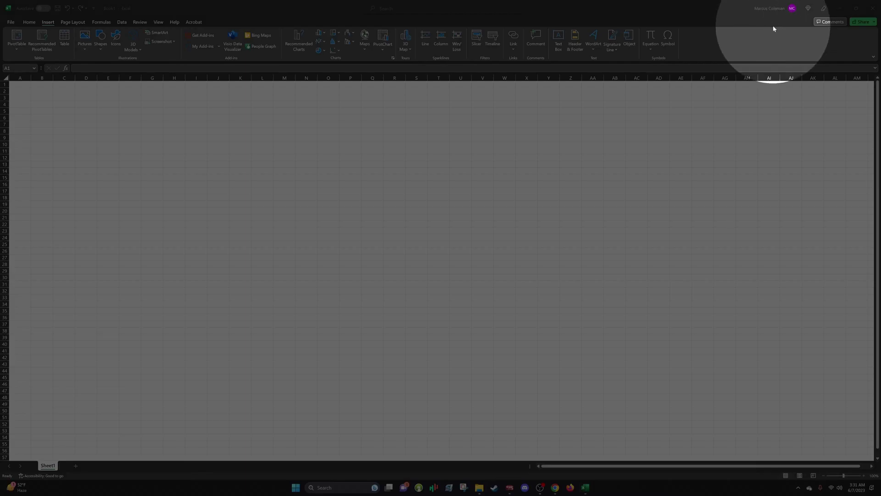
# Step: Open the Office Add-ins store from Excel's Insert tab over the blank Book1
pyautogui.click(775, 24)
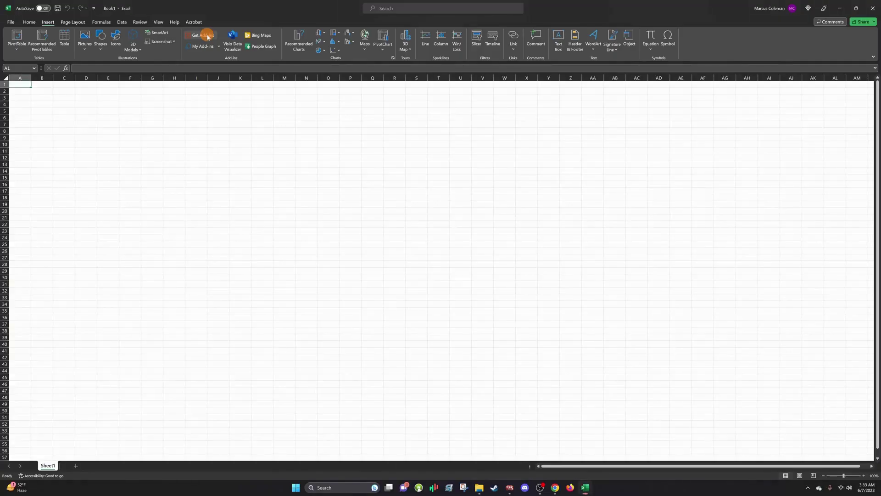
pyautogui.click(207, 37)
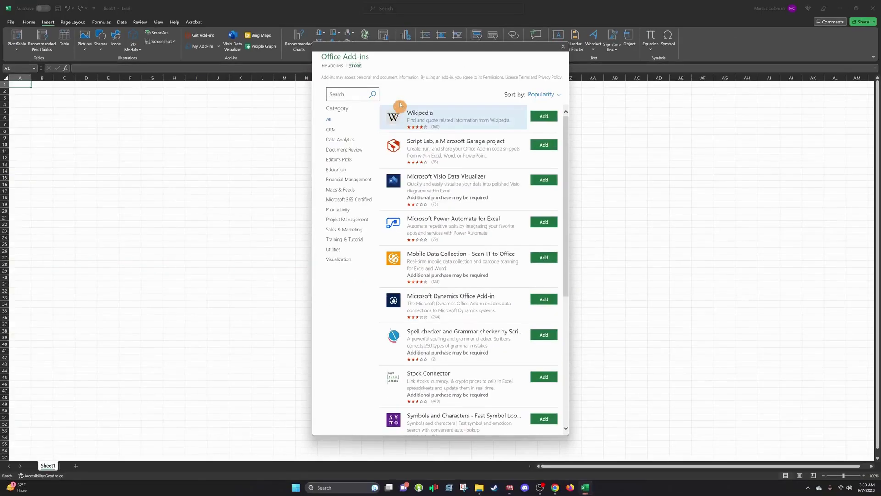
# Step: Search the add-in store for 'spikeet' and add the Spikeet PLUGIN for EXCEL
pyautogui.click(349, 95)
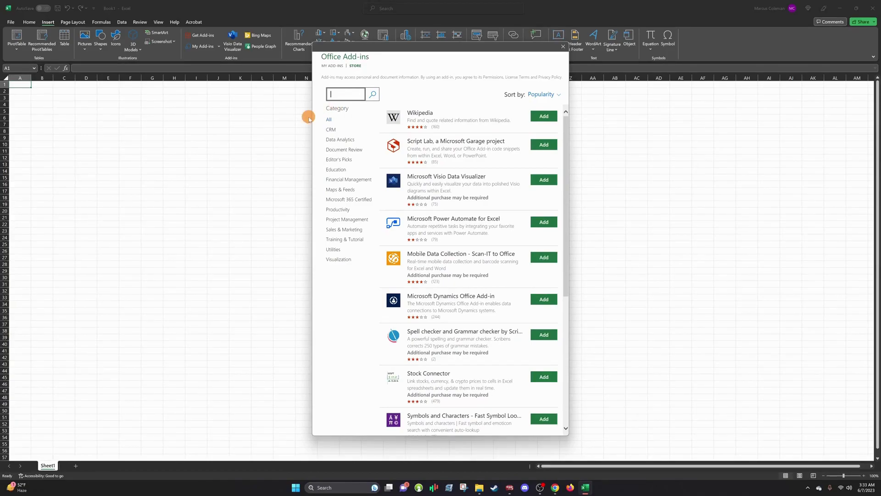
pyautogui.write('spikeet')
pyautogui.press('Return')
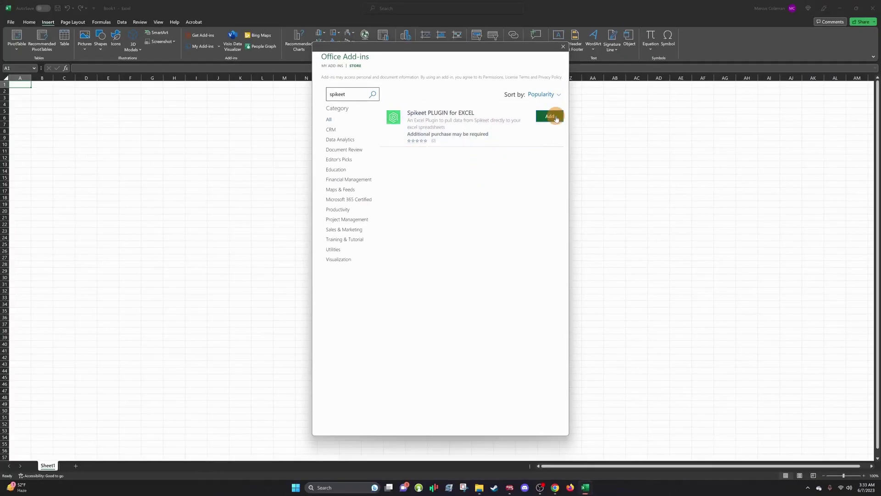
pyautogui.click(625, 69)
pyautogui.click(508, 170)
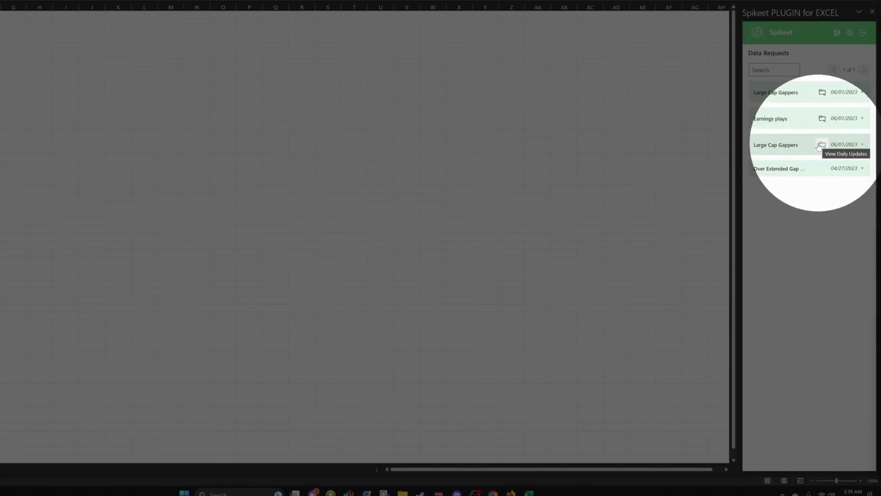
# Step: View the four Spikeet data requests in the Excel pane, then return to the Spikeet dashboard in Chrome
pyautogui.click(822, 172)
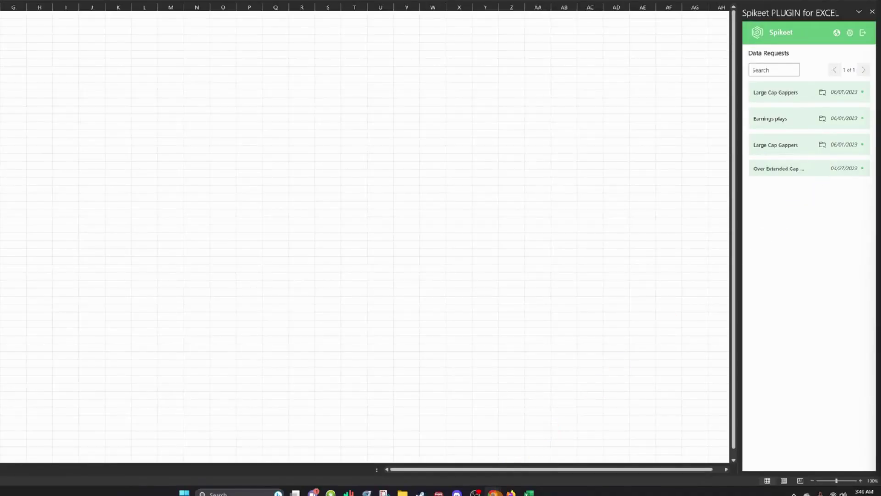
pyautogui.moveTo(495, 493)
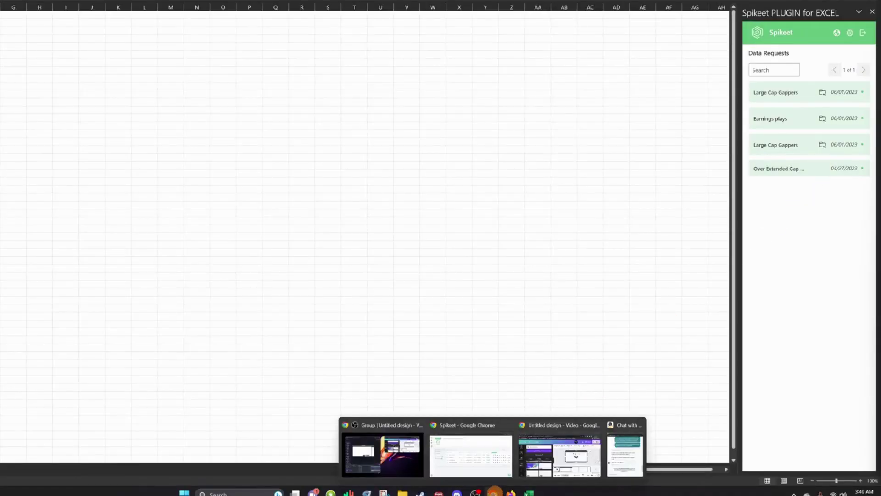
pyautogui.click(471, 452)
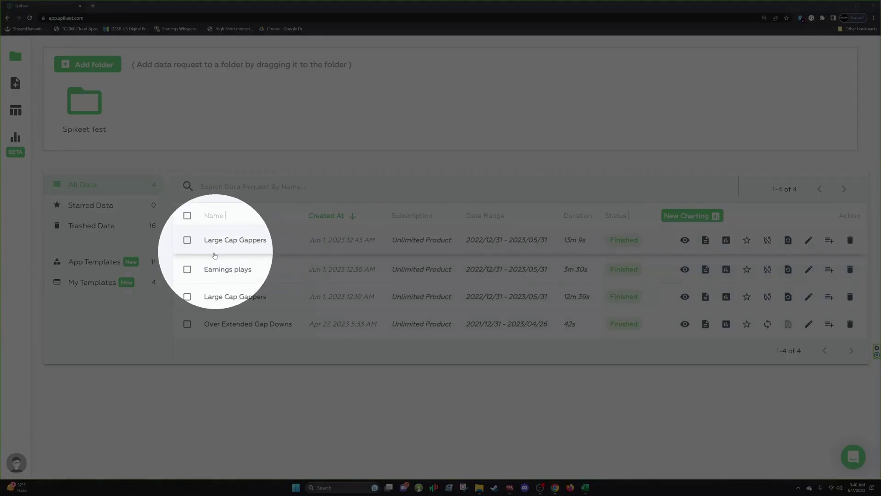
# Step: Switch on Enable Daily Updates for the Large Cap Gappers and Over Extended Gap Downs rows
pyautogui.moveTo(215, 255); pyautogui.dragTo(276, 246)
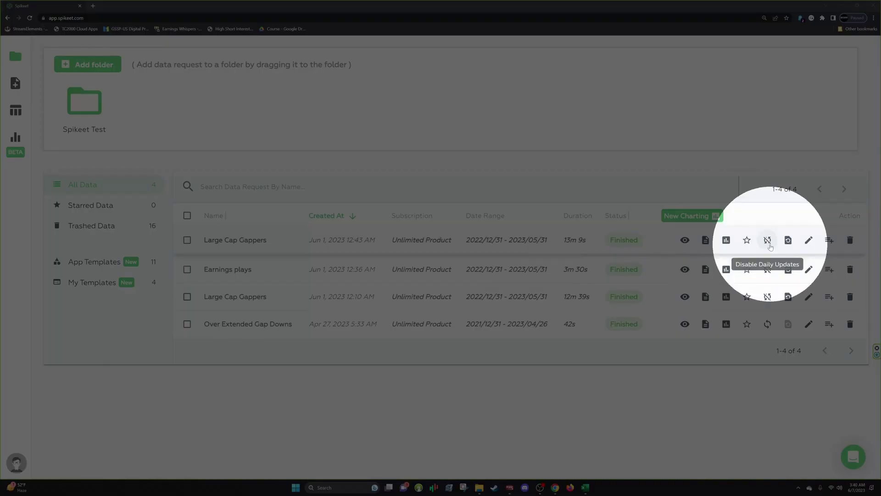
pyautogui.click(769, 245)
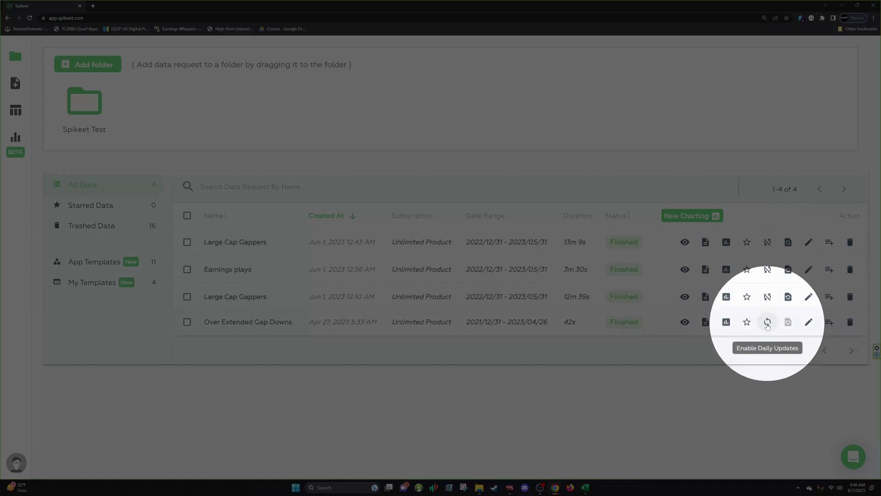
pyautogui.click(768, 323)
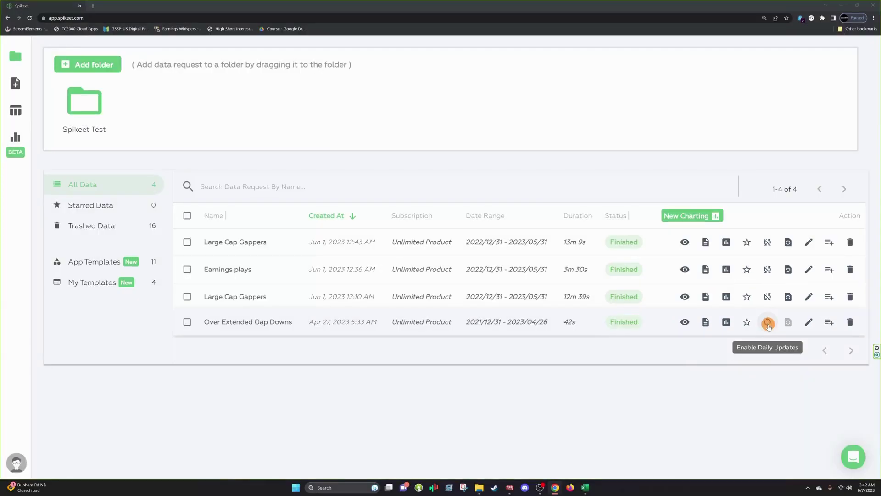
# Step: In Excel, load Large Cap Gappers, Earnings plays, the second Large Cap Gappers and Over Extended Gap Downs into sheets
pyautogui.click(586, 488)
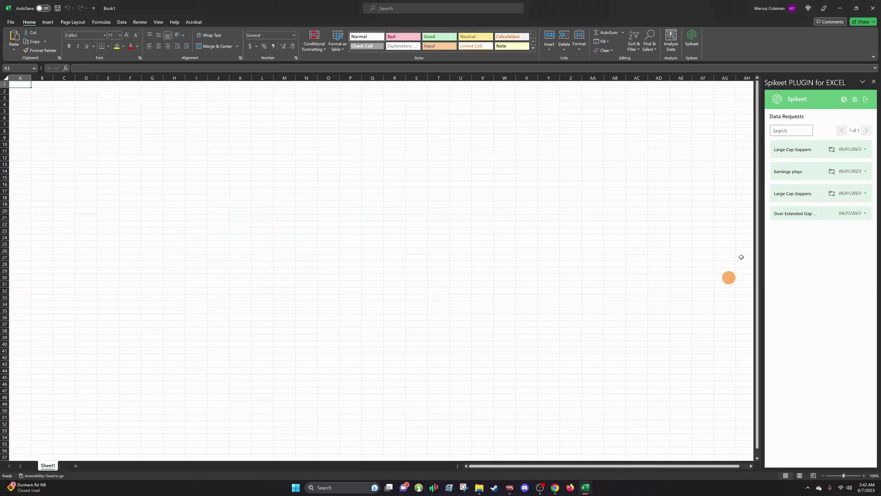
pyautogui.click(801, 150)
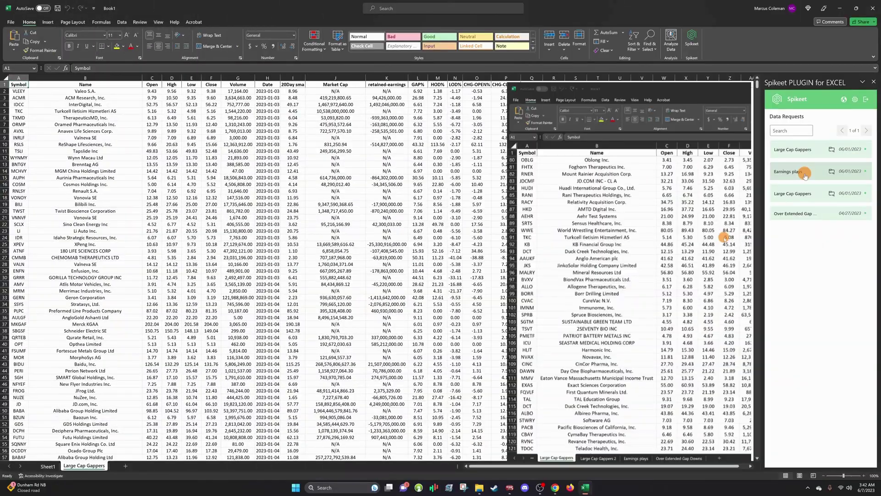
pyautogui.click(804, 177)
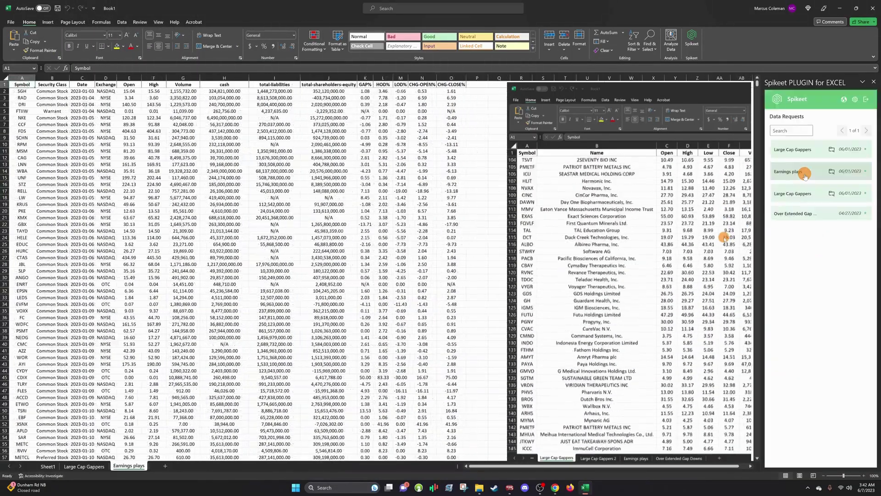
pyautogui.click(804, 194)
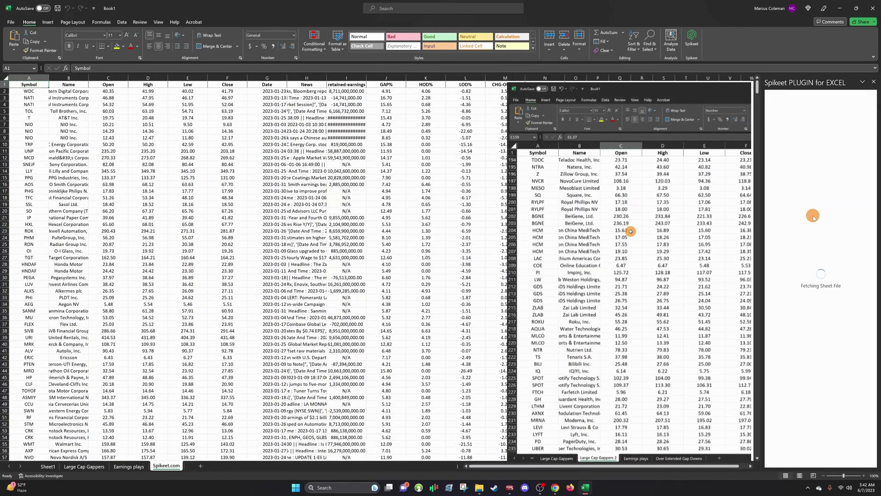
pyautogui.click(813, 215)
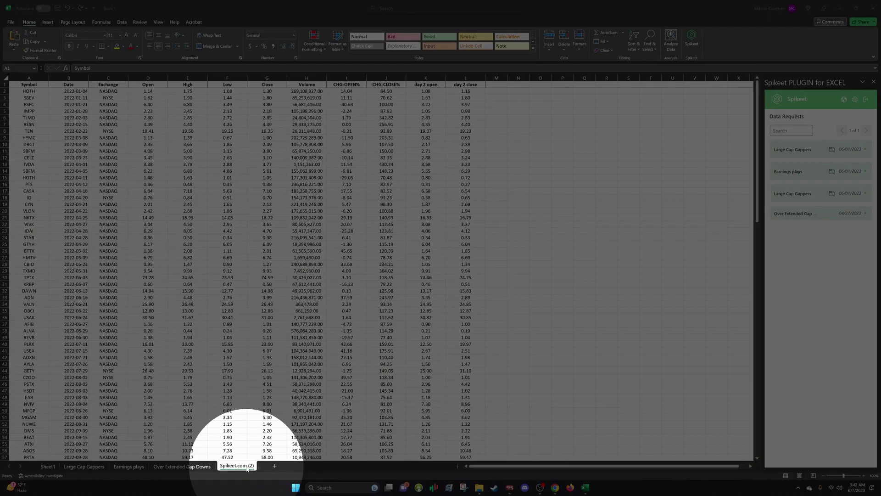
# Step: Review the Over Extended Gap Downs, Earnings plays and Large Cap Gappers sheets in turn
pyautogui.click(247, 468)
pyautogui.click(247, 468)
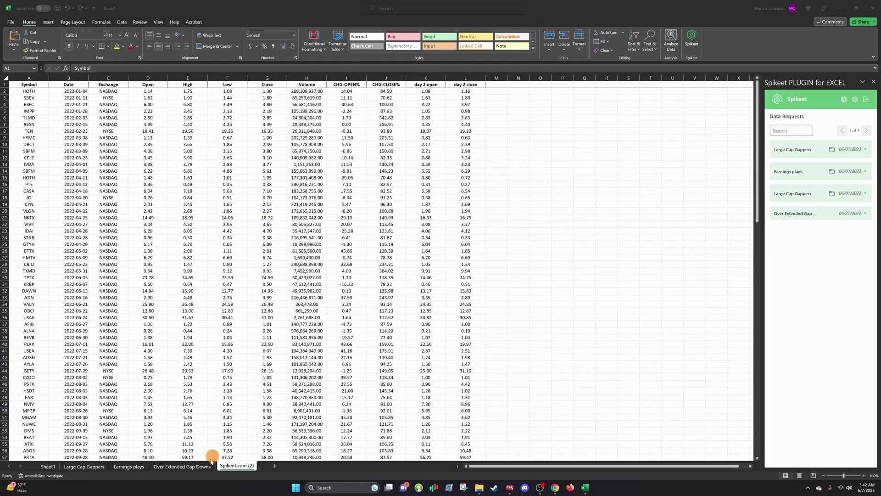
pyautogui.click(170, 467)
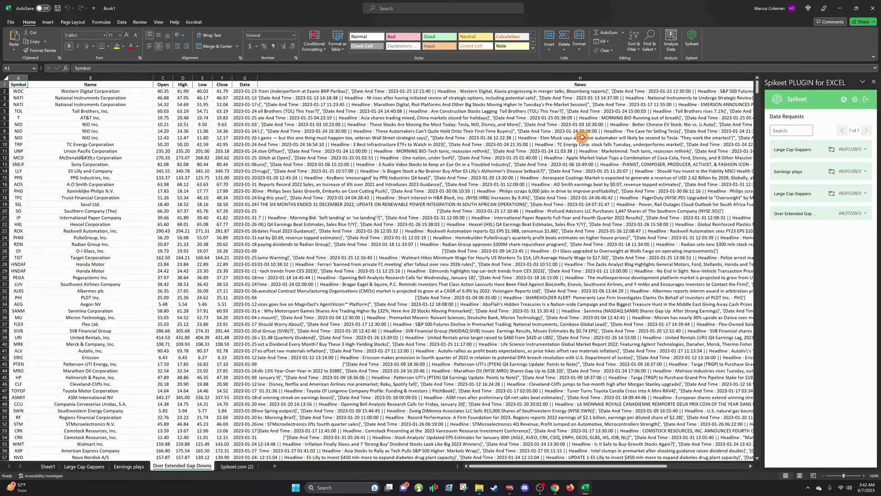
pyautogui.click(128, 466)
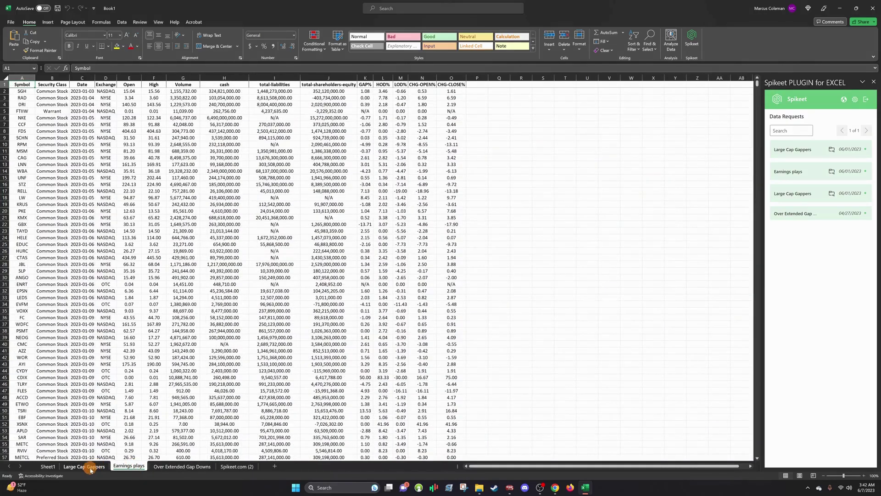
pyautogui.click(90, 468)
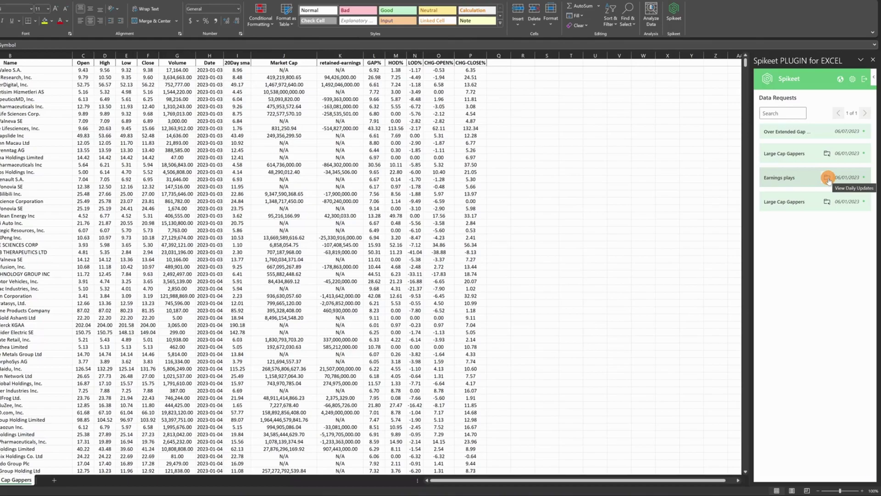
# Step: Show the Earnings plays daily updates and import the 2023-05-31 entry as a new sheet
pyautogui.click(828, 179)
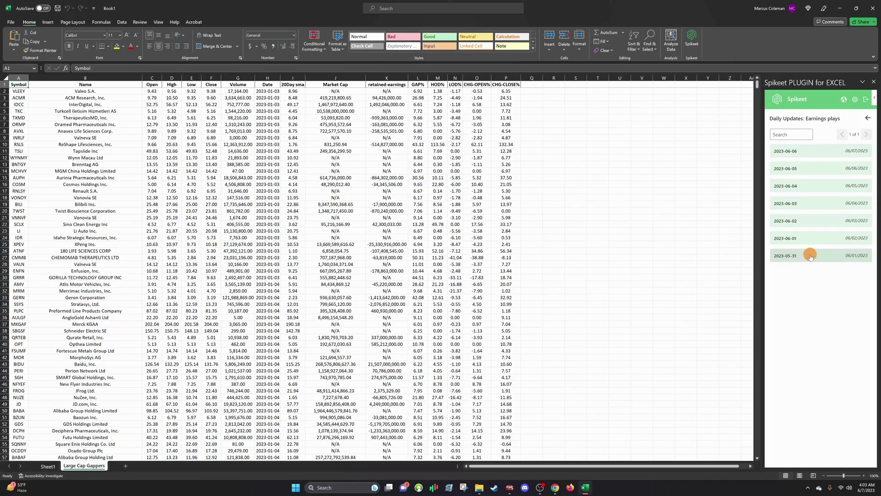
pyautogui.click(811, 256)
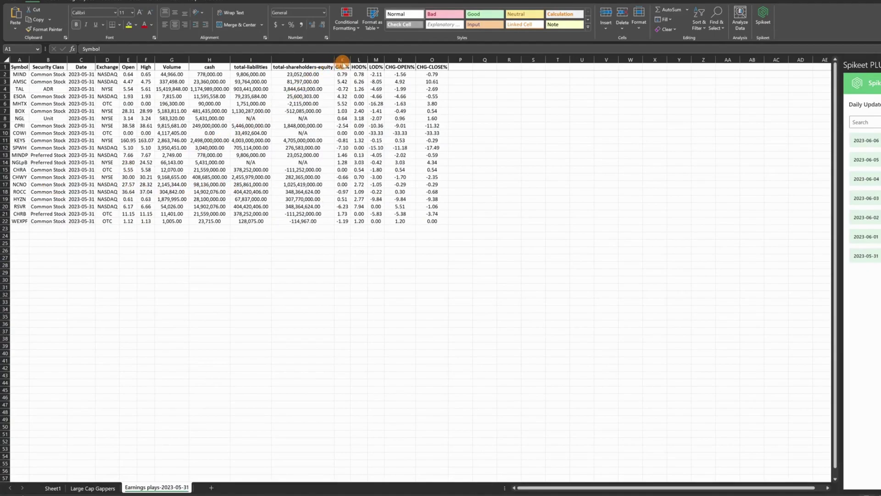
pyautogui.click(5, 67)
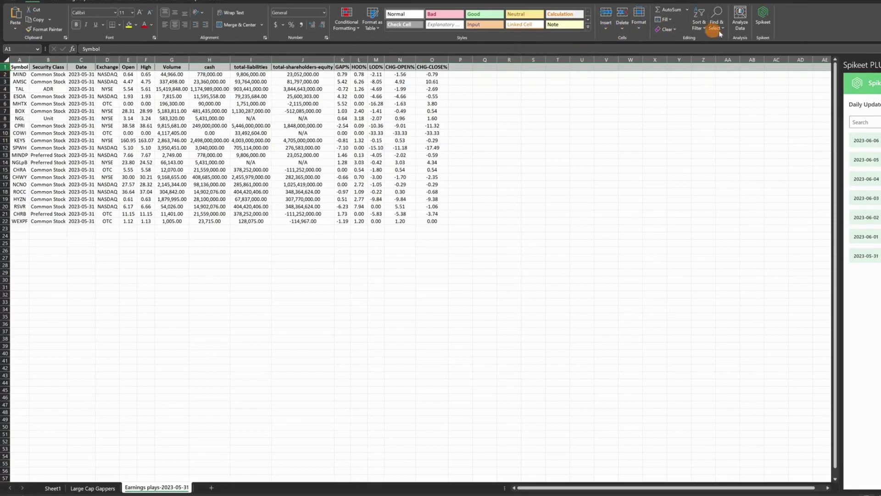
pyautogui.click(699, 22)
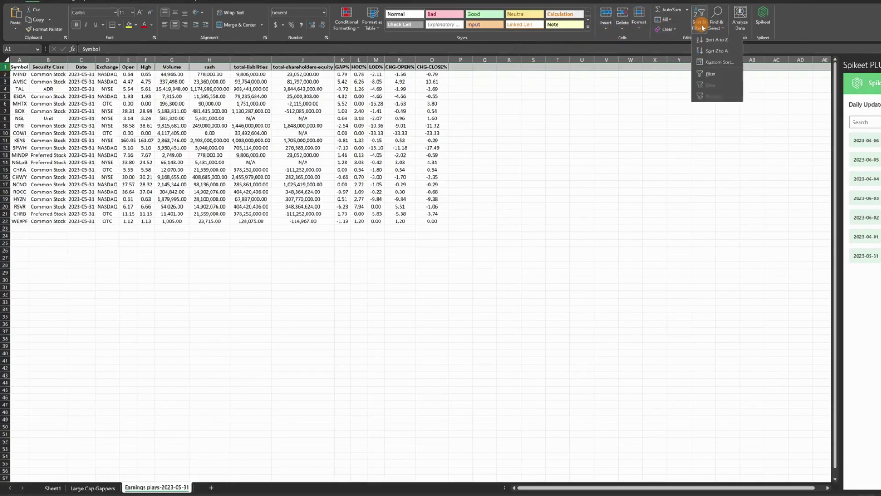
pyautogui.click(711, 74)
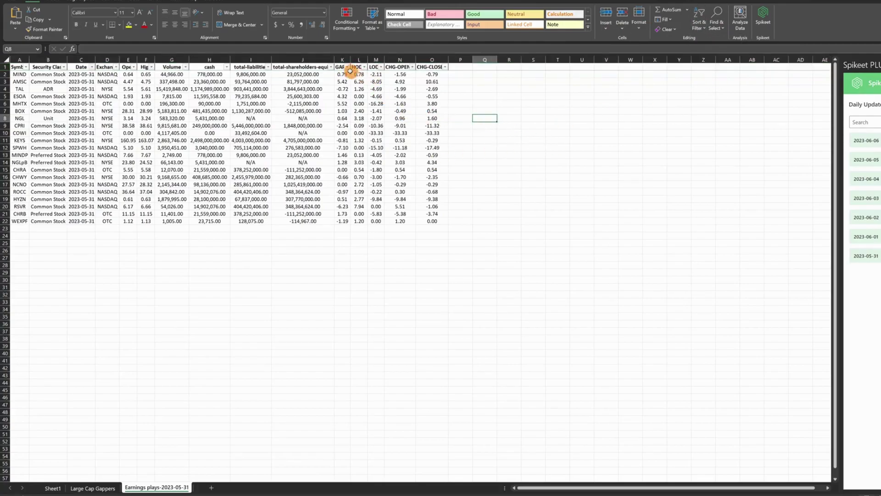
pyautogui.click(347, 67)
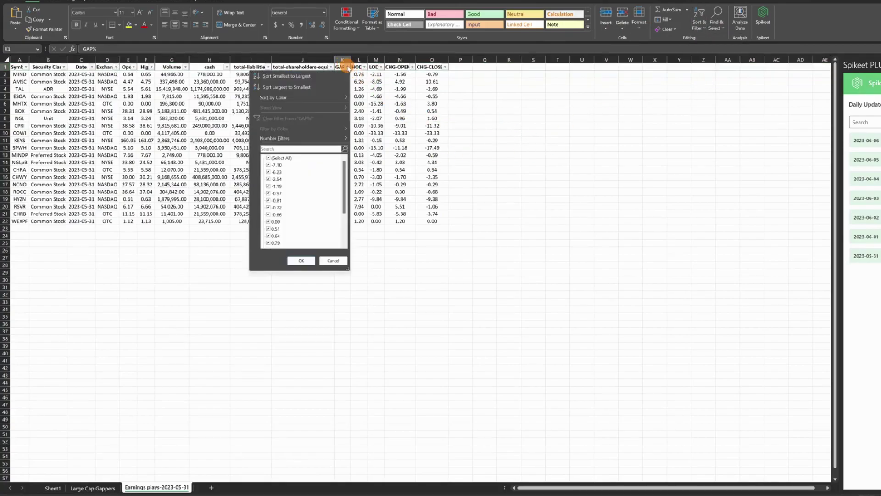
pyautogui.click(287, 86)
pyautogui.click(343, 250)
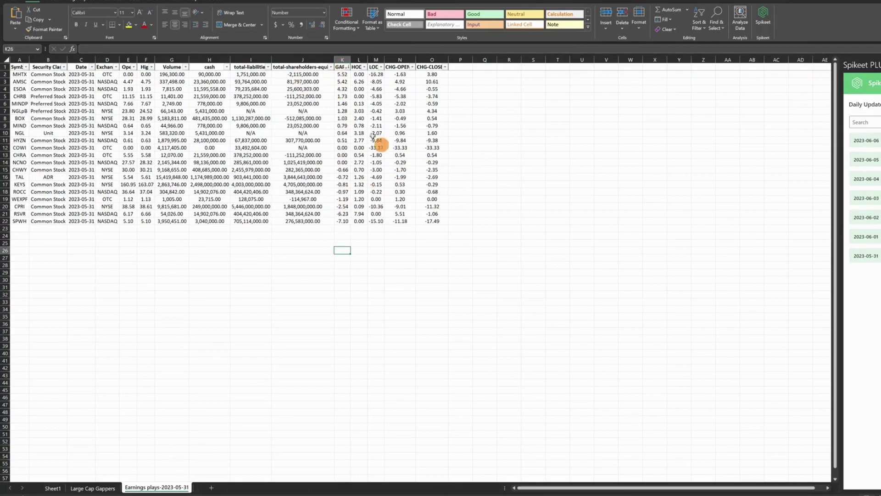
pyautogui.click(345, 66)
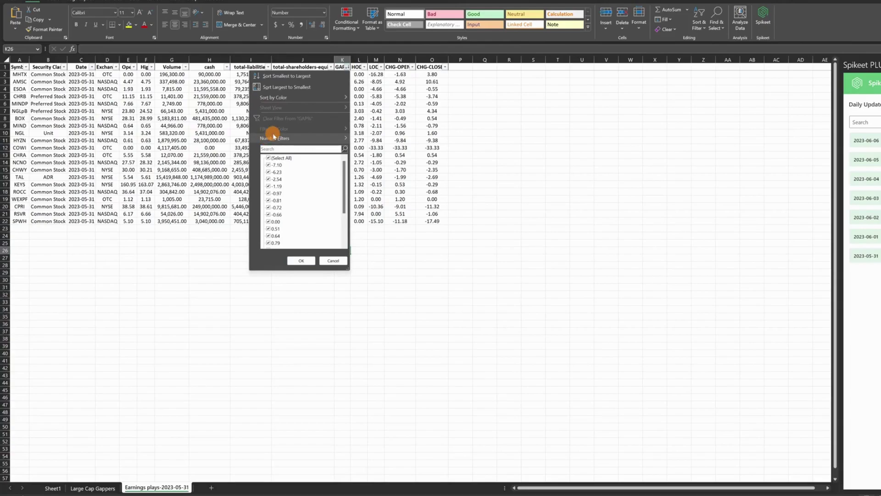
pyautogui.moveTo(324, 138)
pyautogui.click(375, 162)
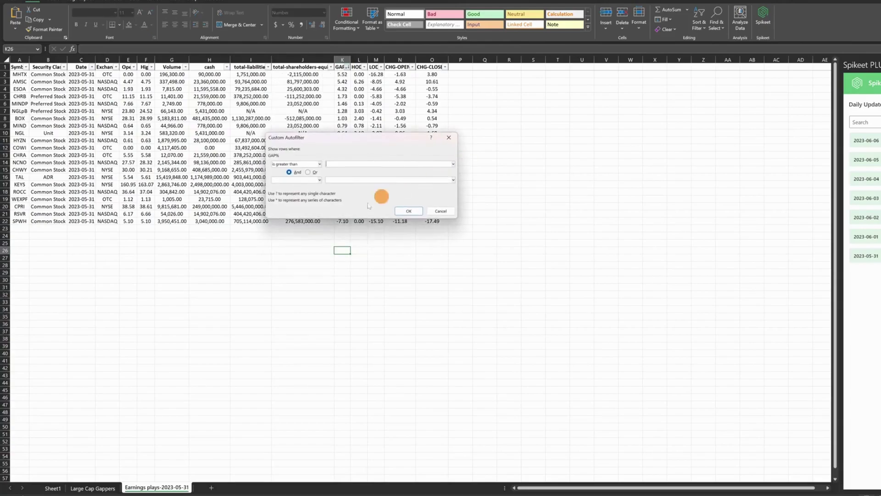
pyautogui.write('1')
pyautogui.click(335, 180)
pyautogui.write('4')
pyautogui.click(408, 212)
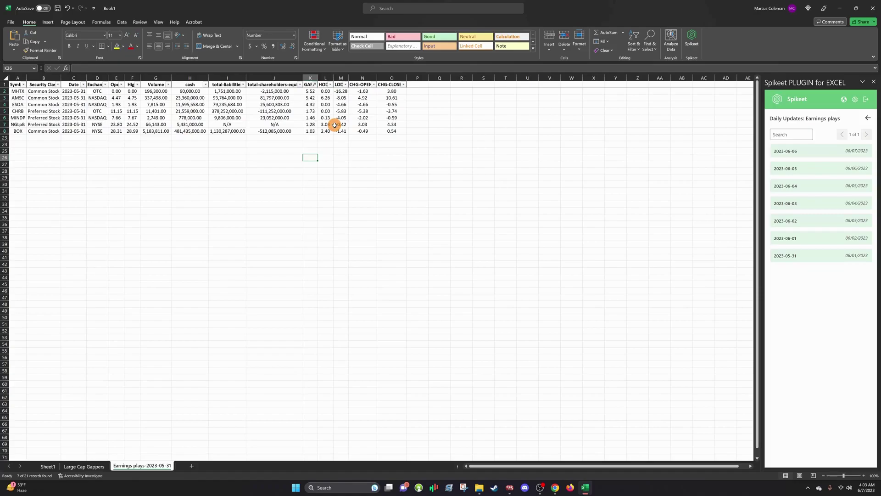
pyautogui.hotkey('ctrl', 'z')
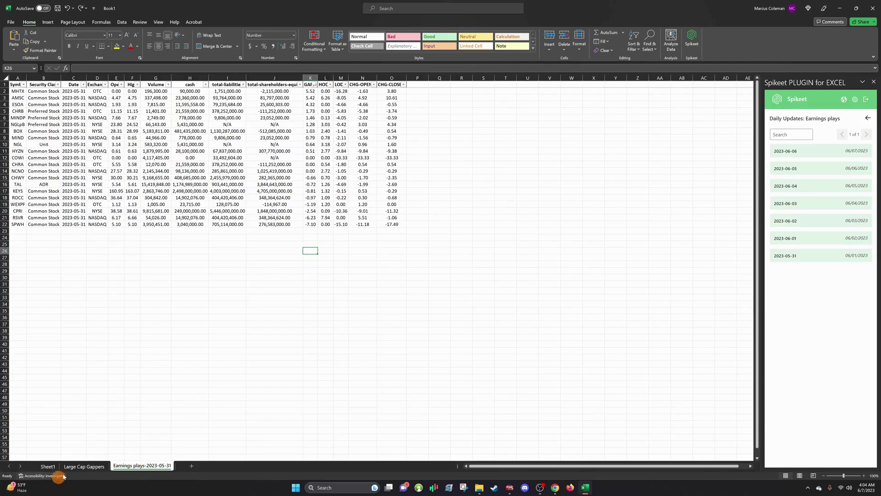
# Step: Import the Earnings plays 2023-06-01, 2023-06-02 and 2023-06-03 updates into new sheets
pyautogui.click(85, 466)
pyautogui.click(144, 467)
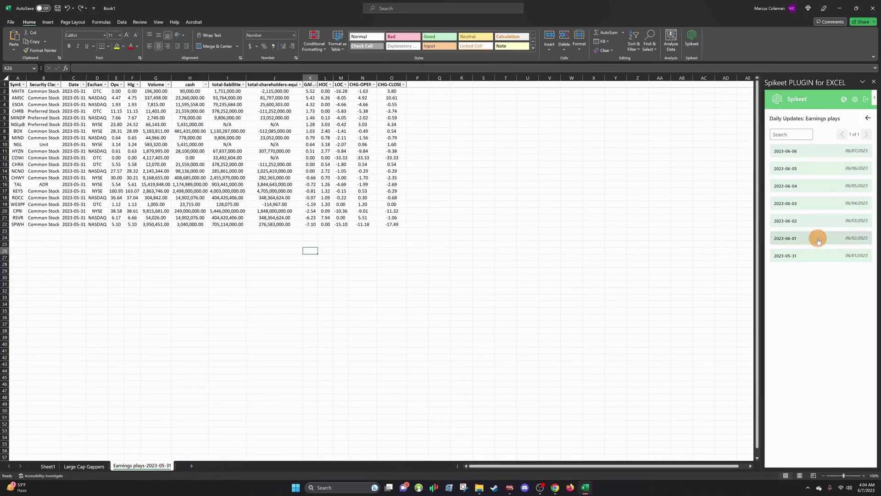
pyautogui.click(800, 238)
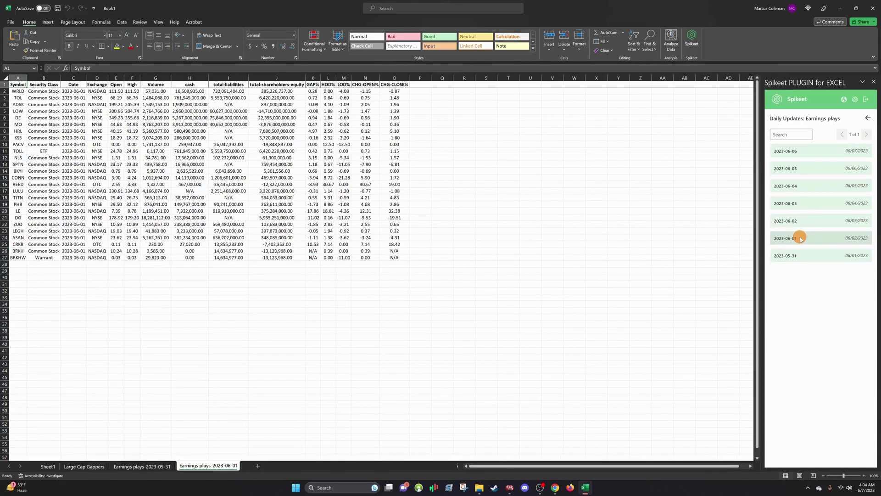
pyautogui.click(814, 221)
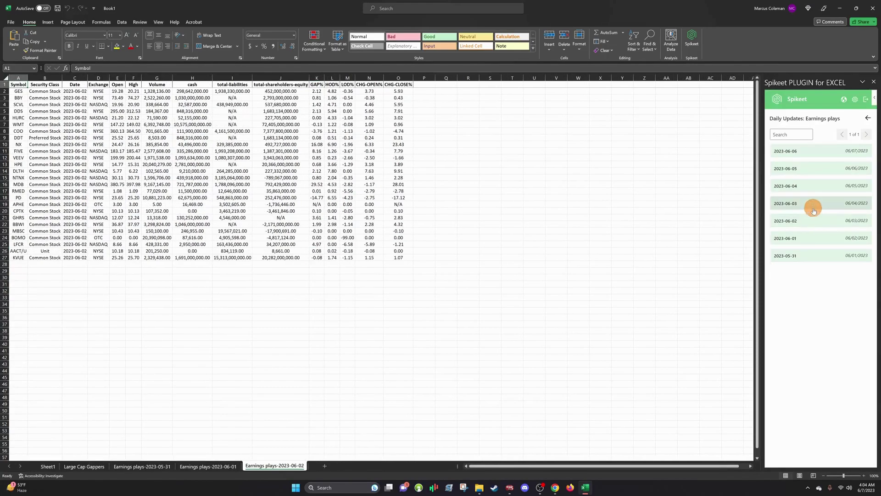
pyautogui.click(814, 211)
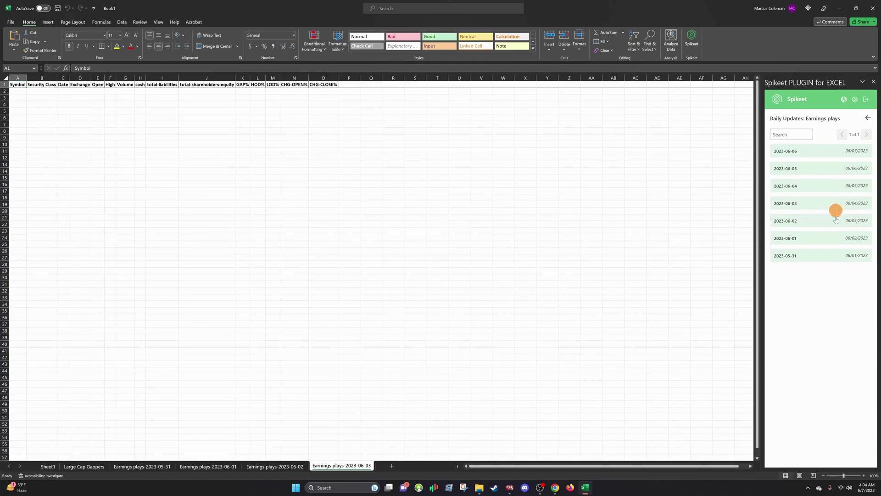
# Step: Dismiss the Windows calendar and import the next daily update, holding 2023-06-05 data
pyautogui.click(875, 488)
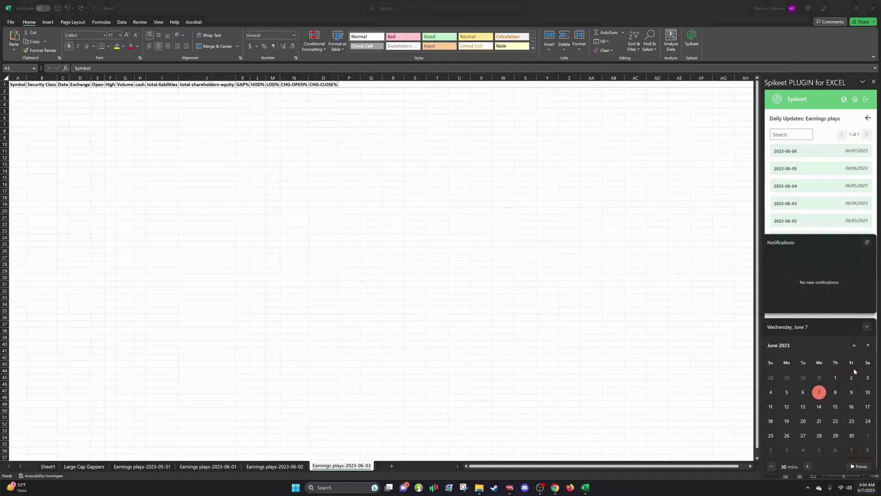
pyautogui.click(640, 259)
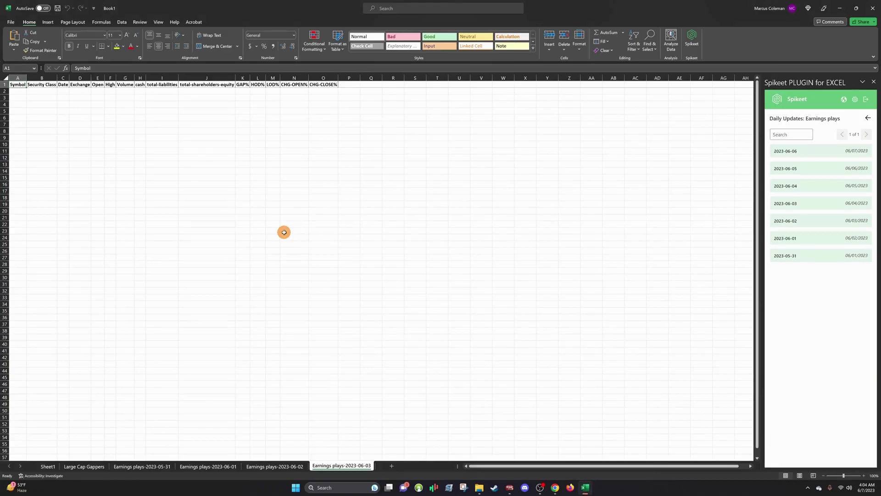
pyautogui.click(794, 187)
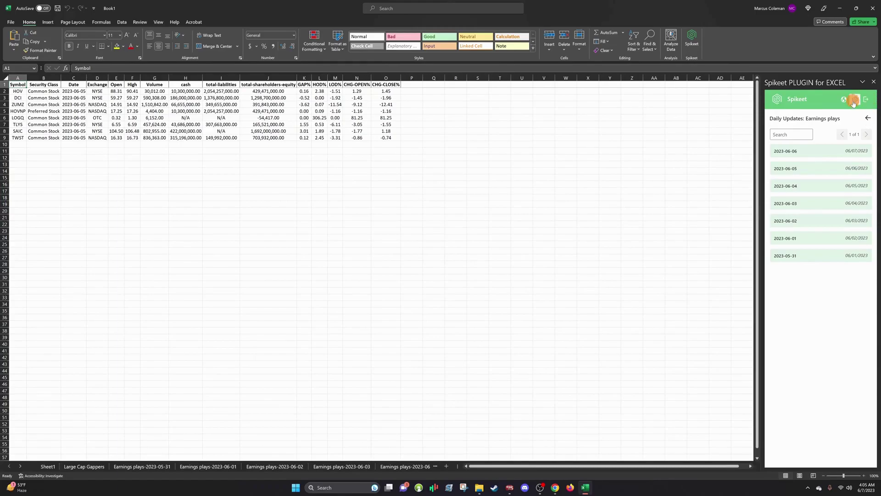
# Step: Reload the Spikeet add-in twice so the Large Cap Gappers-2023-05-31 sheet appears
pyautogui.click(854, 101)
pyautogui.click(874, 98)
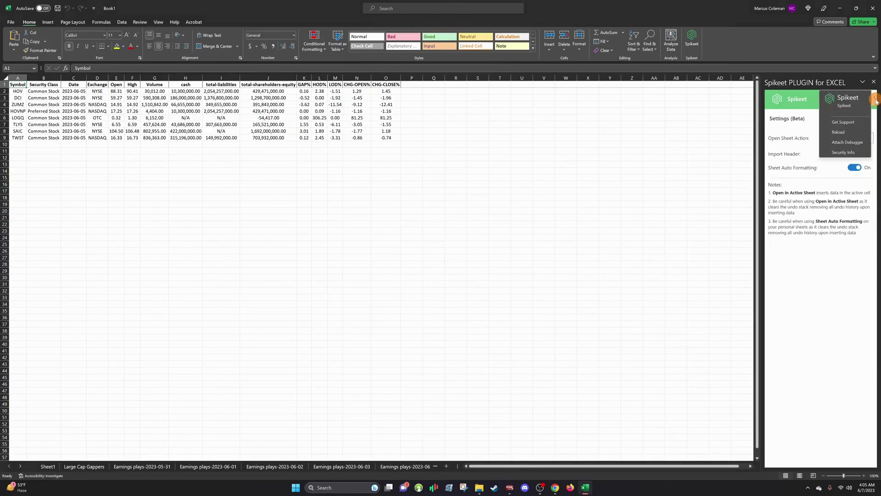
pyautogui.click(850, 137)
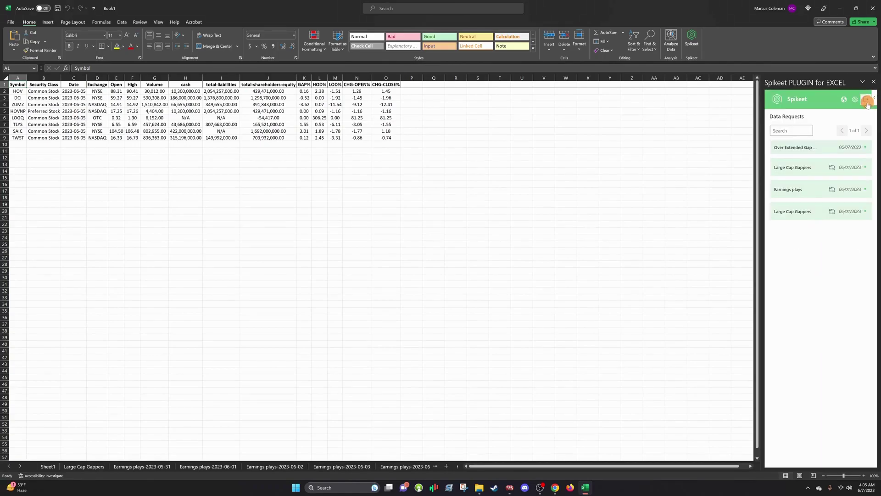
pyautogui.click(852, 102)
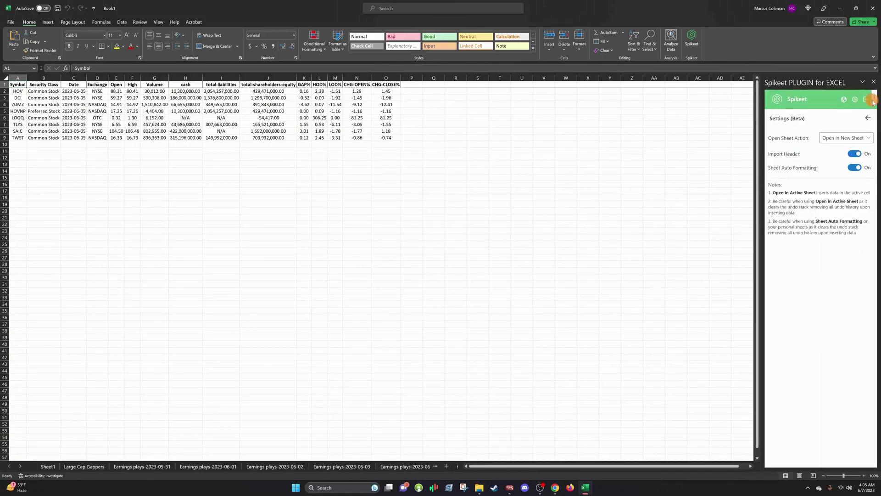
pyautogui.click(874, 100)
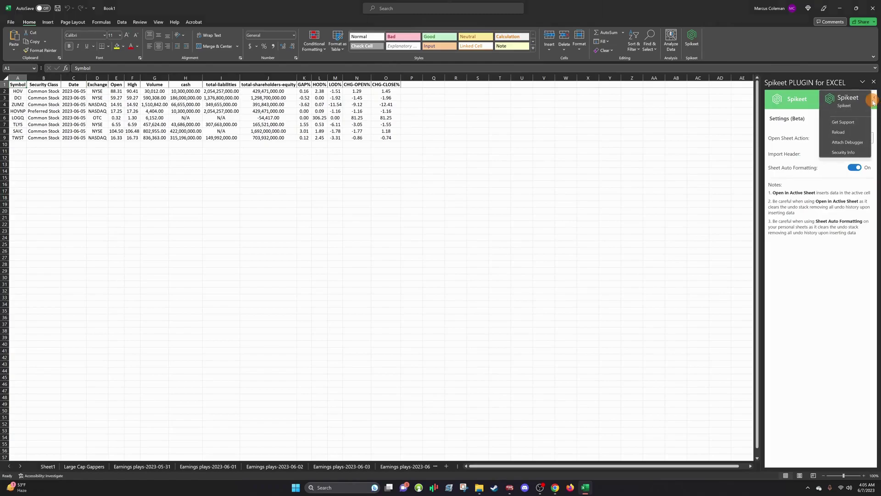
pyautogui.click(850, 132)
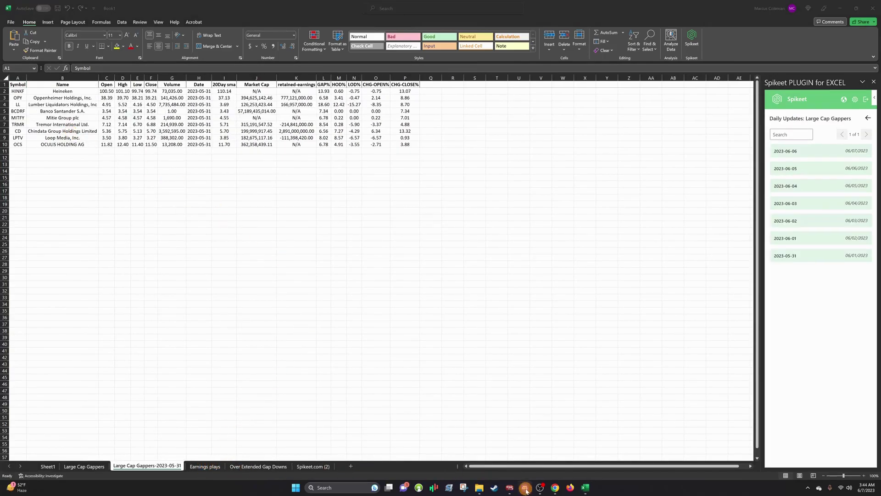
# Step: Bring the Spikeet web app forward and open the All Data request list
pyautogui.moveTo(555, 487)
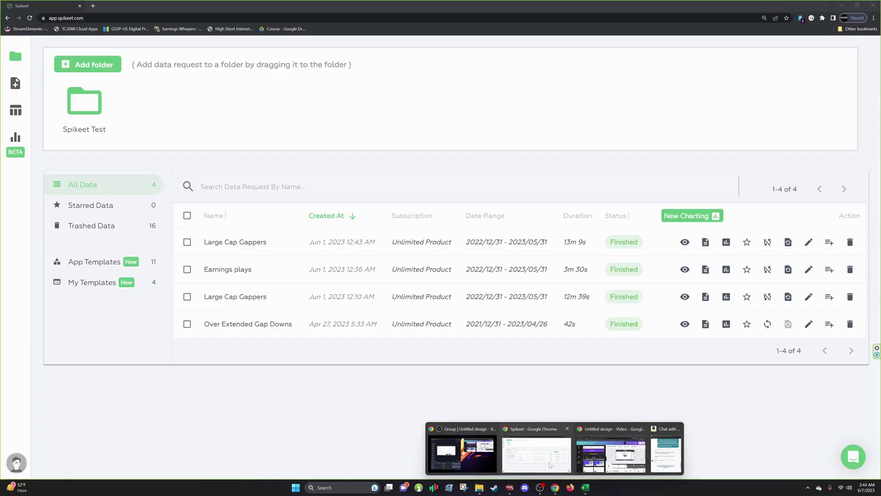
pyautogui.click(550, 465)
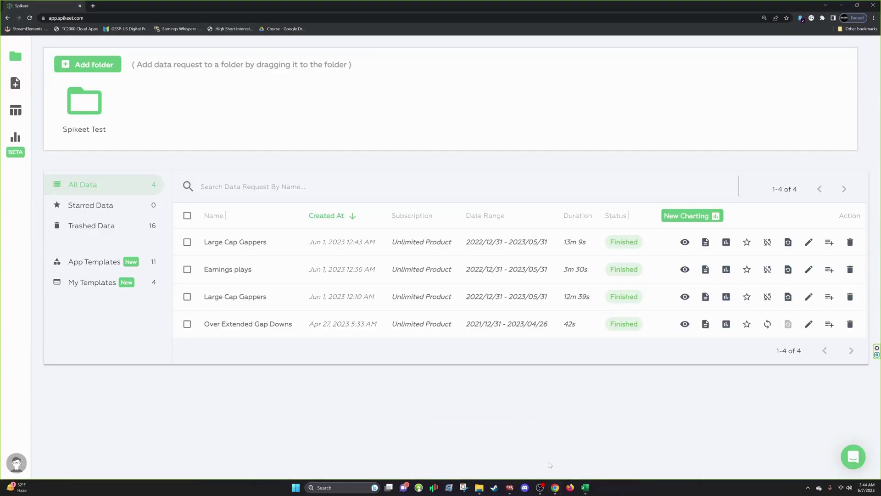
pyautogui.click(108, 266)
pyautogui.moveTo(241, 339)
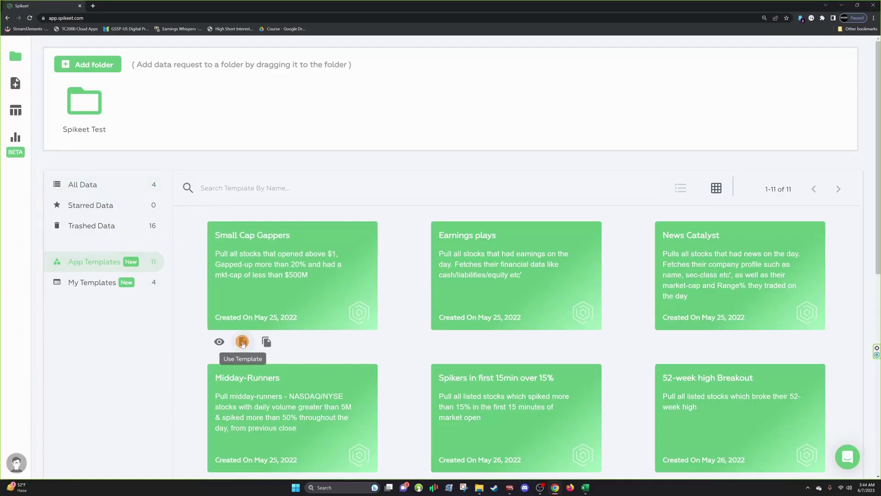
pyautogui.click(105, 184)
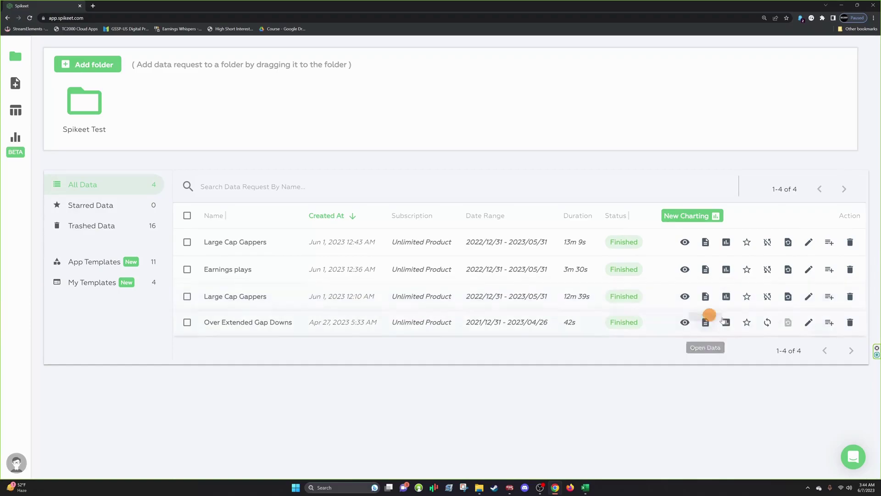
# Step: Rerun the Over Extended Gap Downs scan, overwriting the existing data request
pyautogui.click(809, 322)
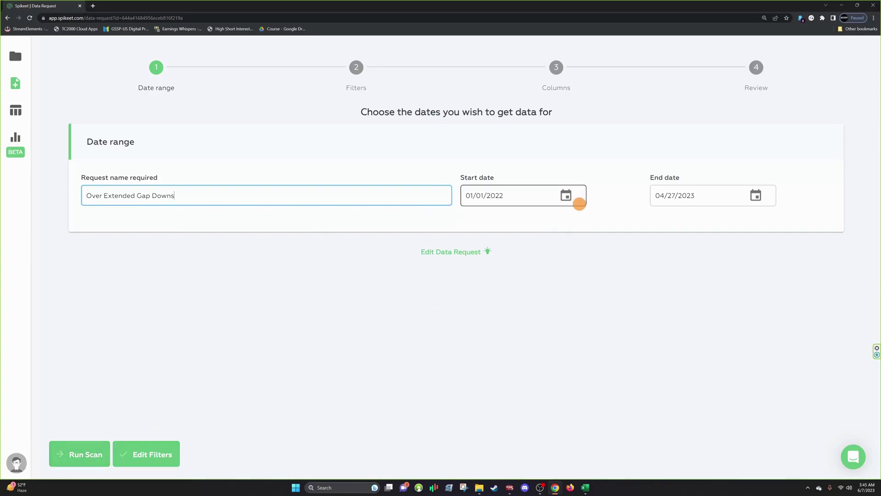
pyautogui.click(92, 454)
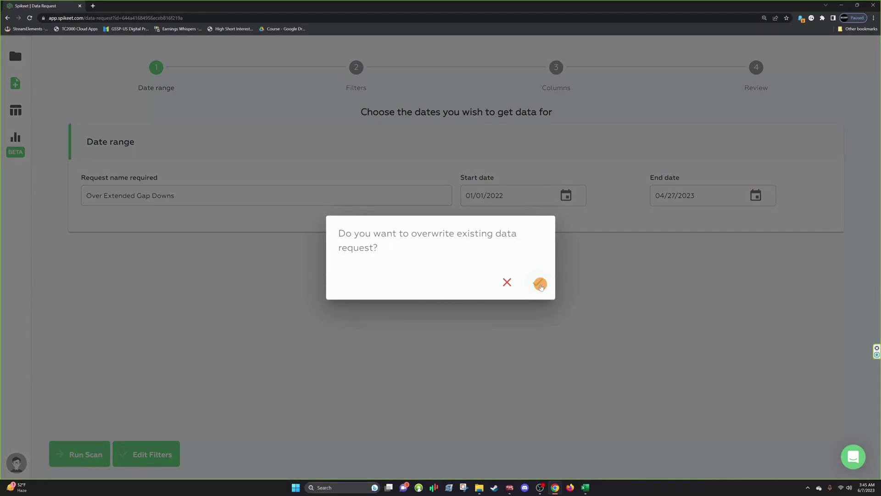
pyautogui.click(540, 284)
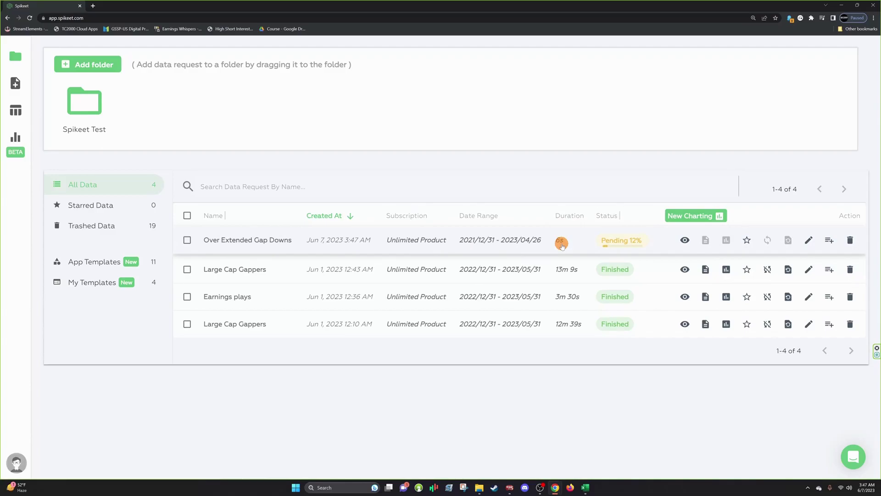
# Step: Switch back to Excel, where the Spikeet panel lists the rerun Over Extended Gap Downs request
pyautogui.click(586, 488)
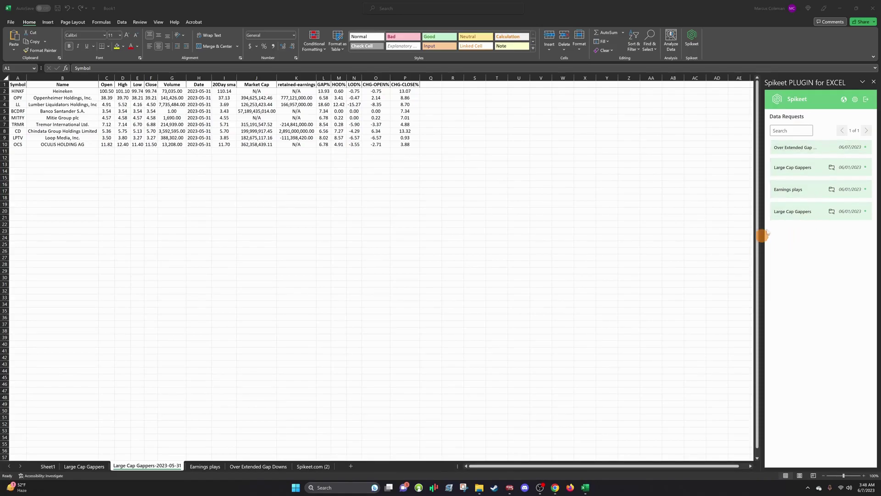
# Step: Import the Over Extended Gap Downs results as a sheet and scroll through them
pyautogui.click(828, 148)
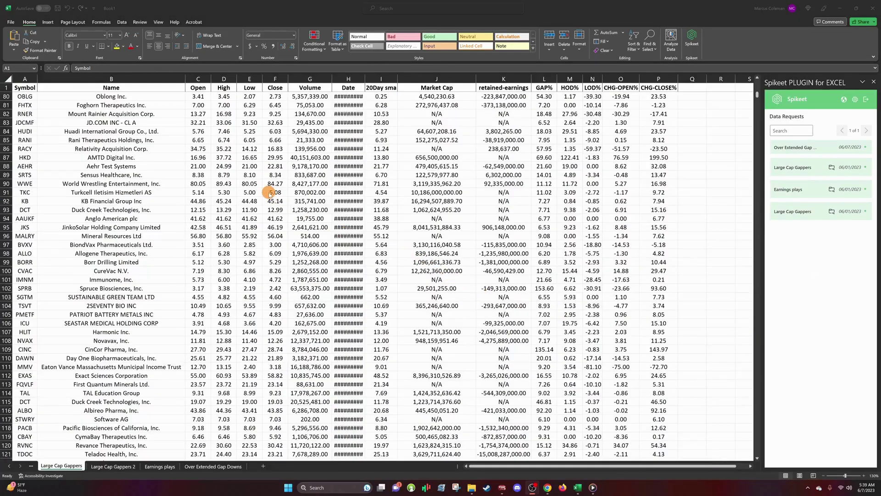
pyautogui.scroll(-20, 270, 192)
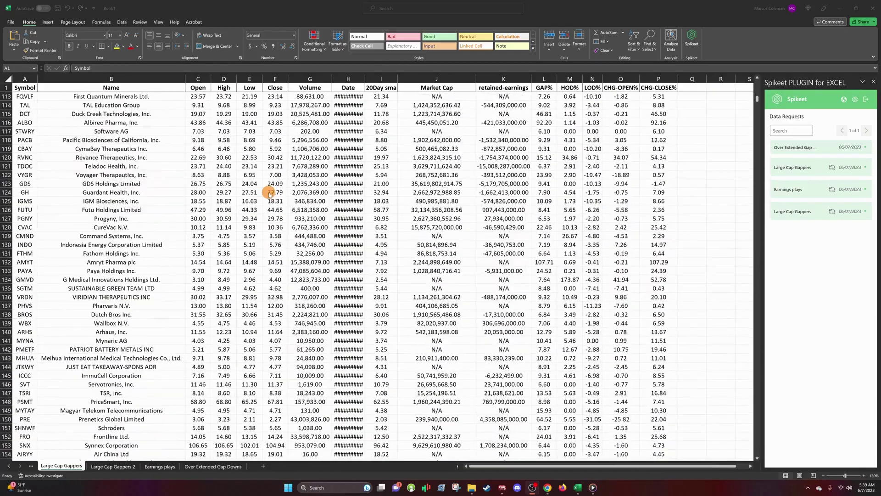
pyautogui.scroll(-3, 270, 191)
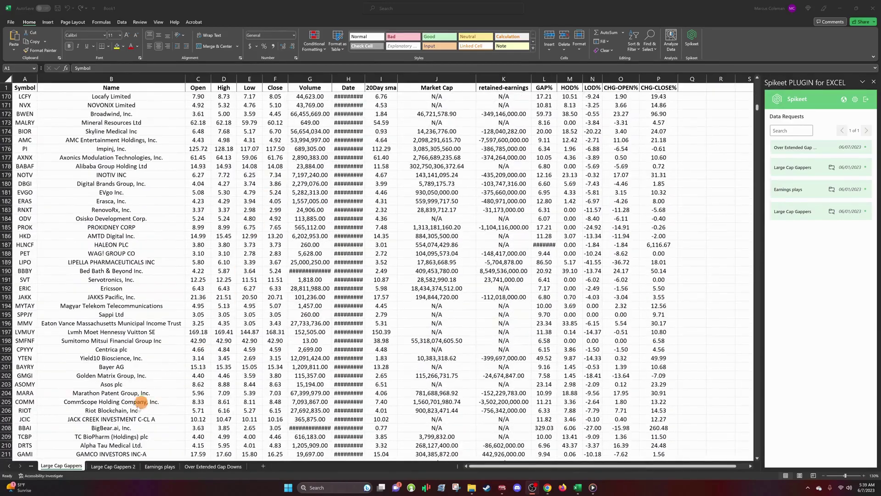
# Step: Review the Large Cap Gappers 2 and Earnings plays sheets, ending on Over Extended Gap Downs
pyautogui.click(118, 464)
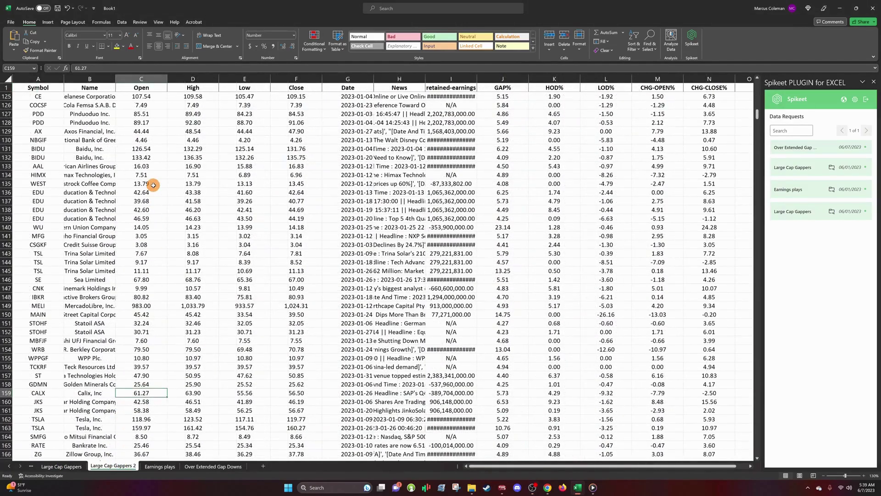
pyautogui.scroll(-4, 152, 188)
pyautogui.scroll(-19, 154, 185)
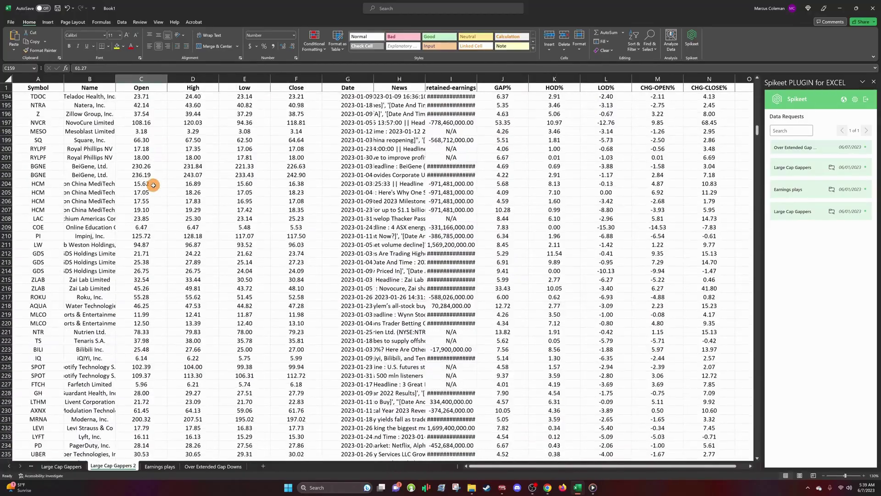
pyautogui.click(159, 466)
pyautogui.scroll(-10, 163, 145)
pyautogui.scroll(-11, 160, 147)
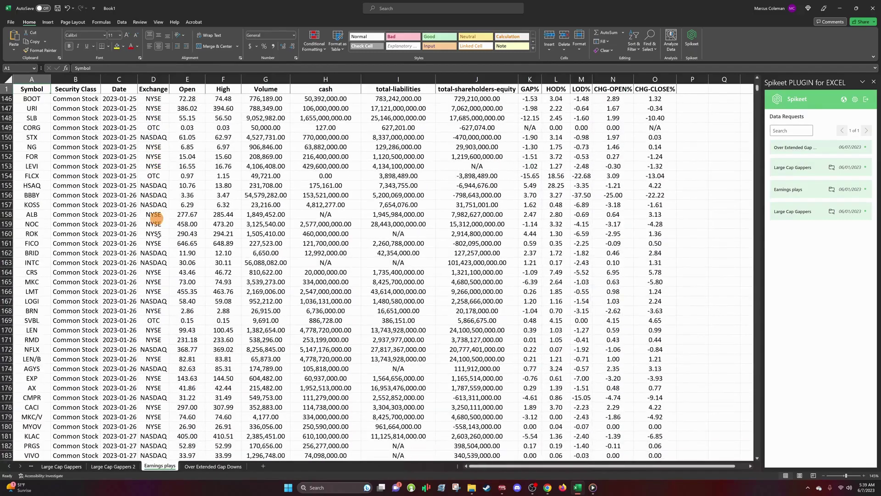
pyautogui.click(219, 466)
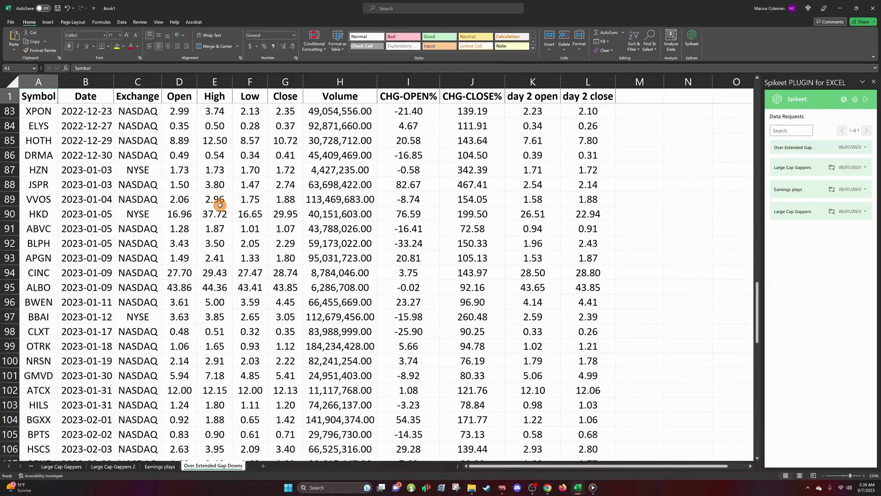